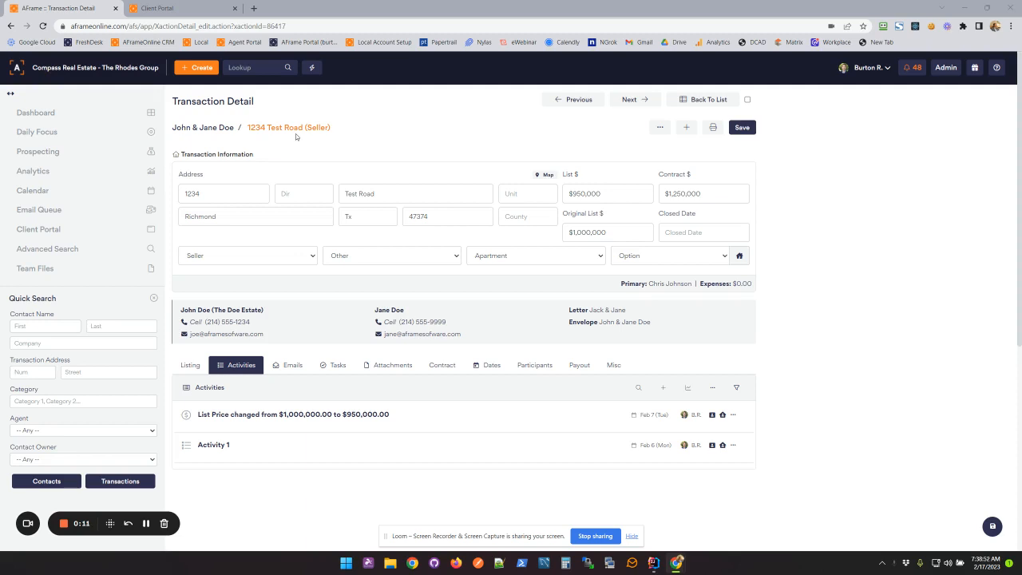
In the seller transaction's dates, select the Contract Dates Template and HOA Dates Template and bring up their events for review.
click(292, 129)
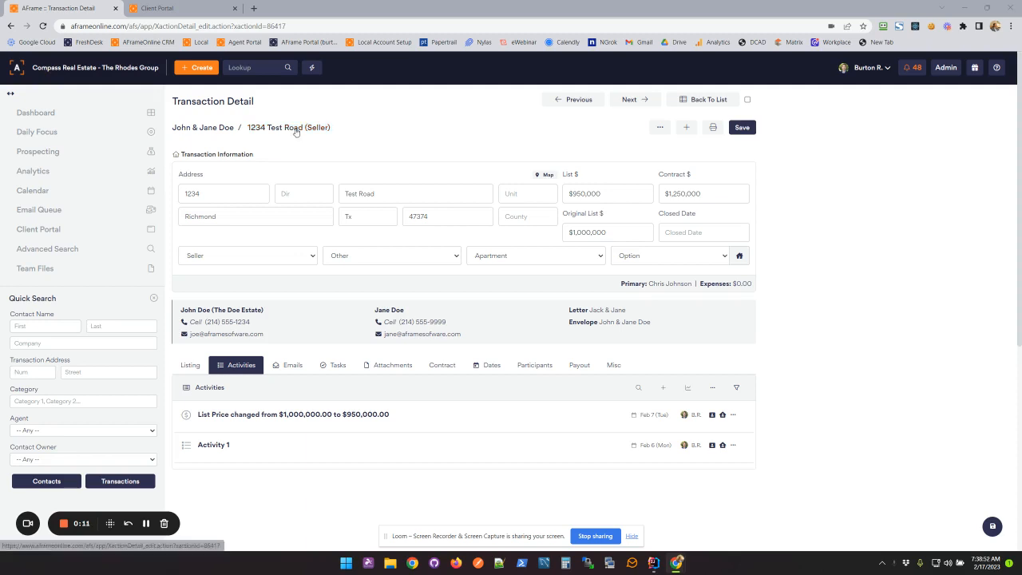
click(489, 365)
scroll(621, 318, down, 2)
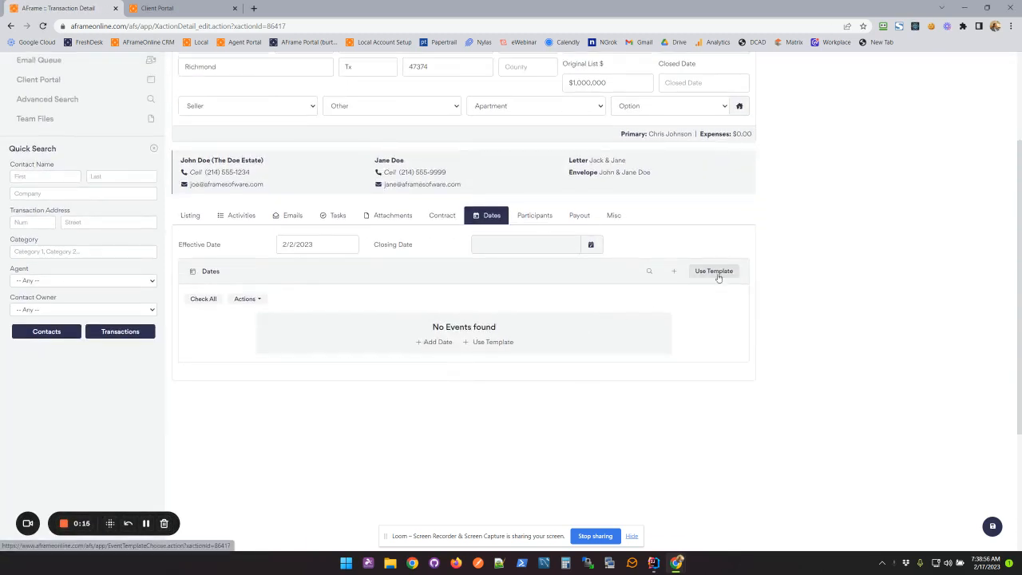
click(716, 271)
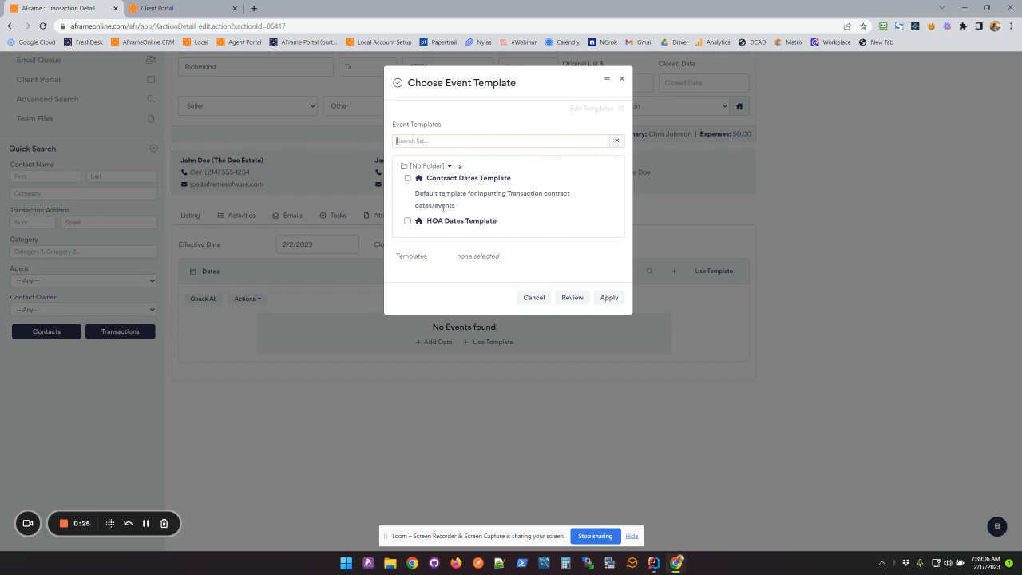
click(408, 178)
click(408, 222)
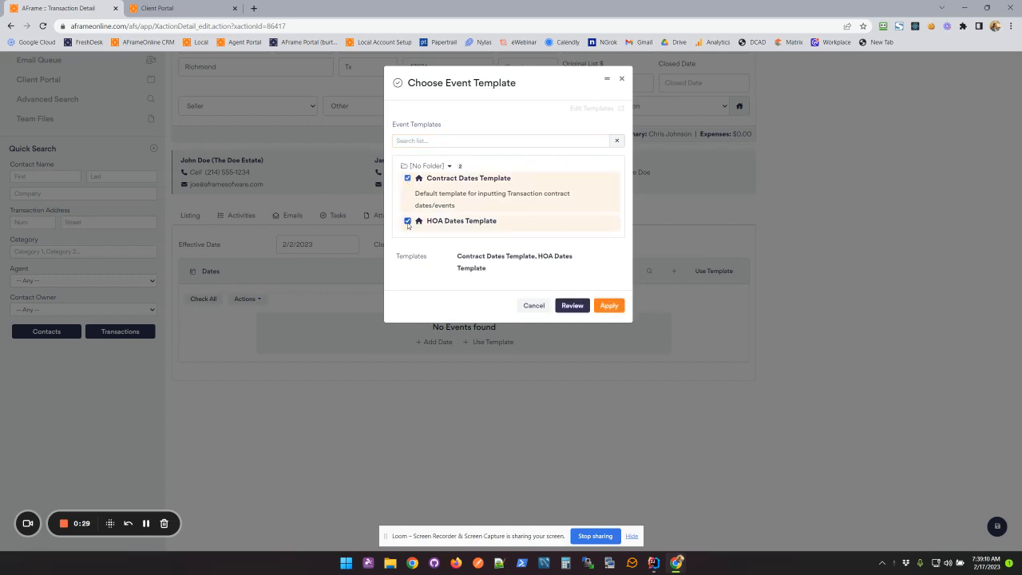
click(573, 306)
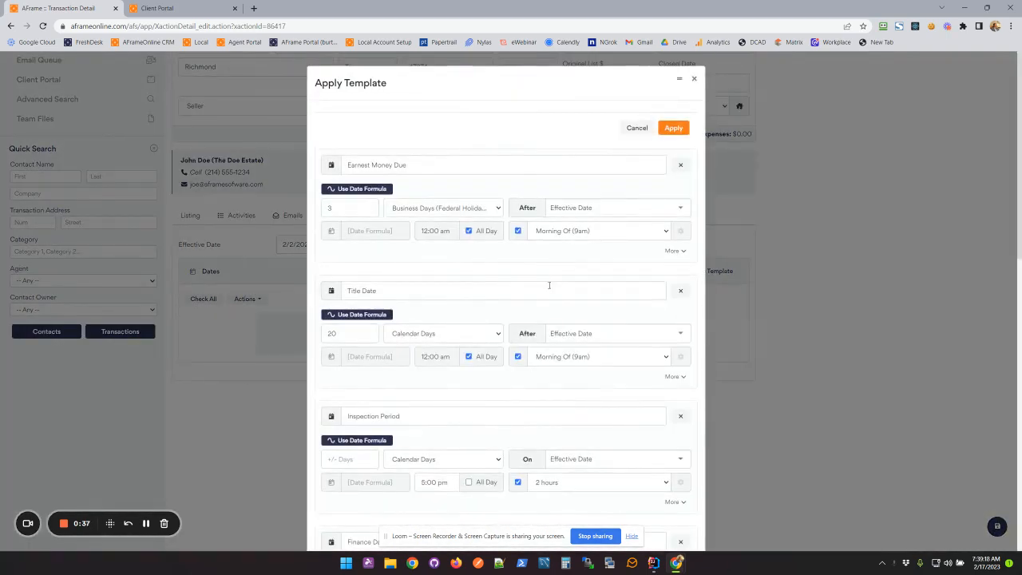
Review the events from both date templates and apply them to the transaction.
scroll(550, 285, down, 15)
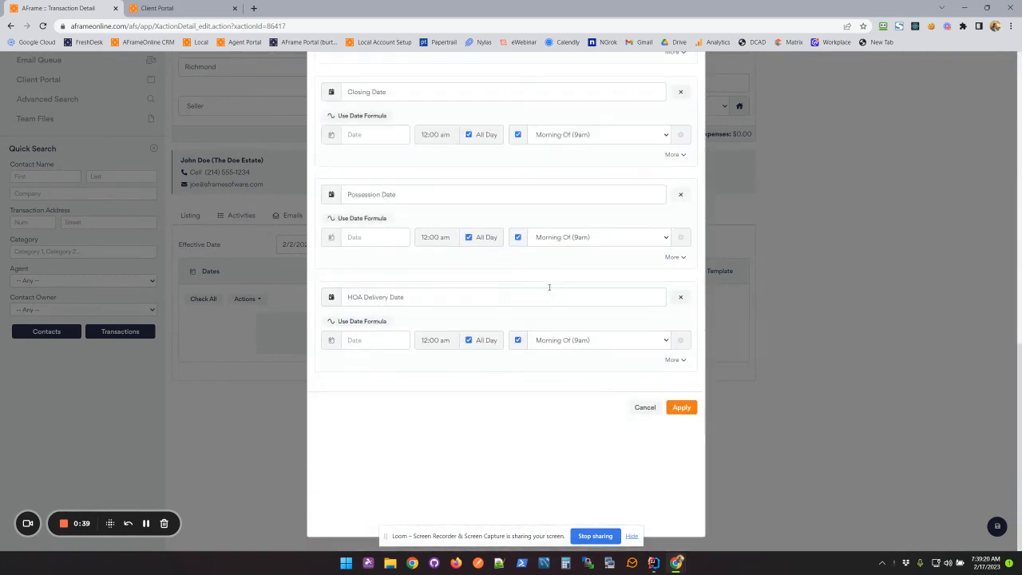
scroll(550, 286, up, 15)
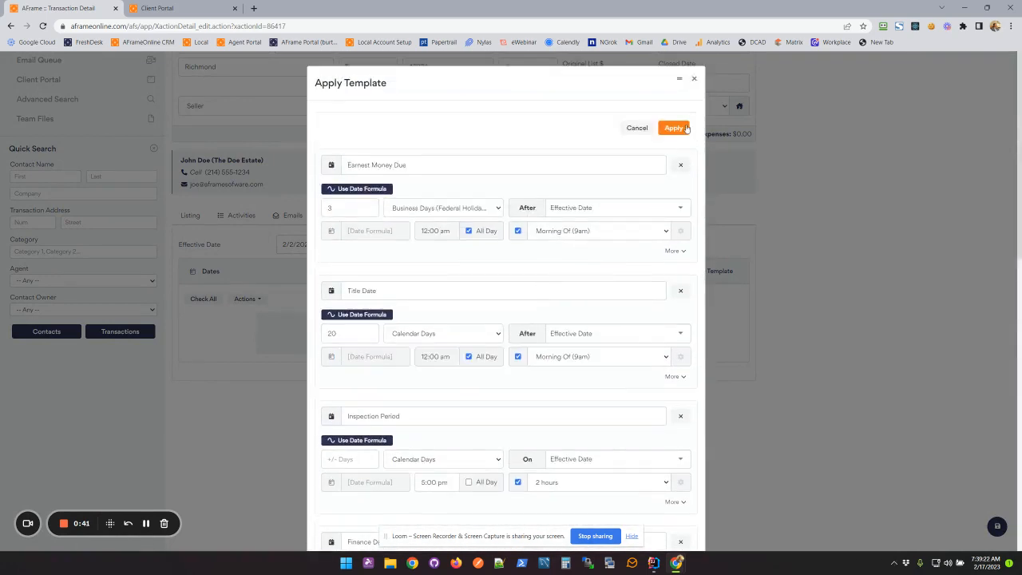
scroll(521, 264, down, 15)
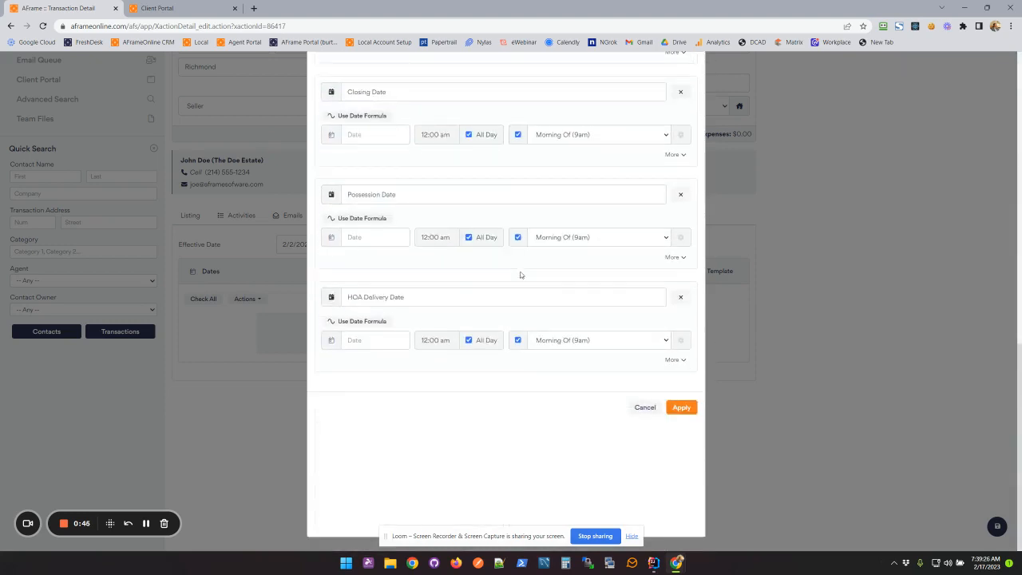
scroll(521, 275, up, 15)
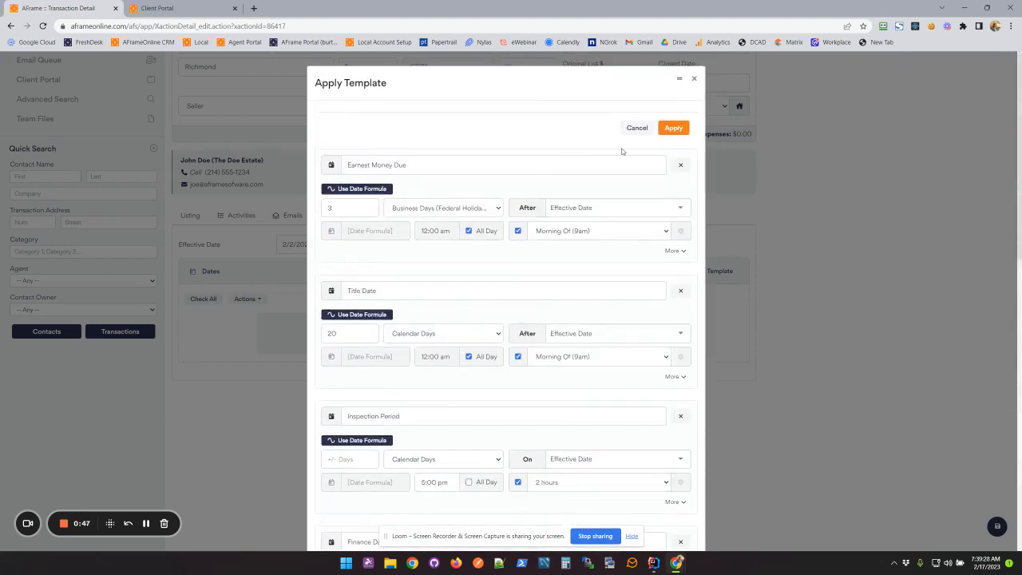
click(673, 128)
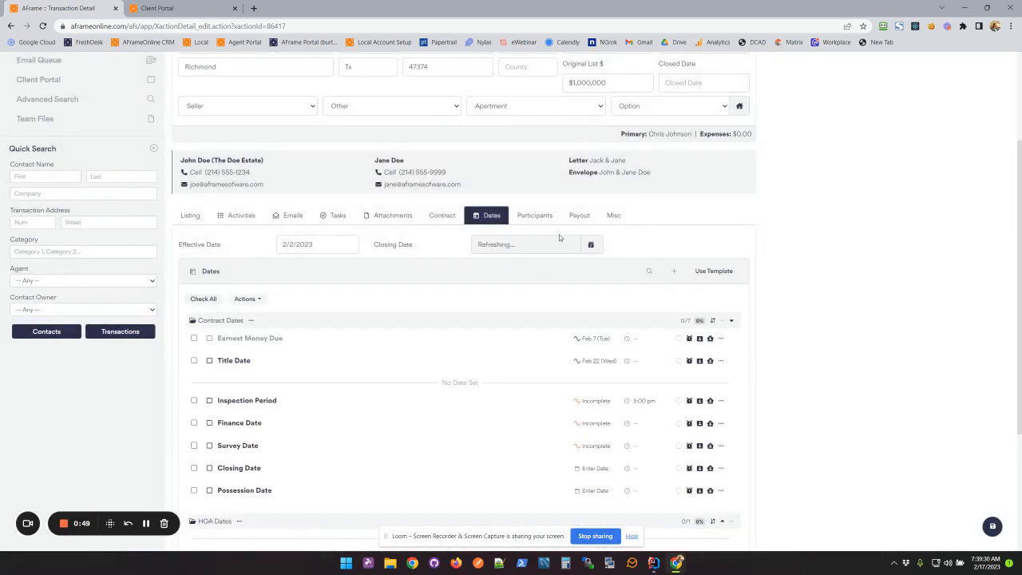
Examine the Earnest Money Due date's reminder options as an all-day and as a timed event, and discard the changes.
scroll(378, 346, down, 2)
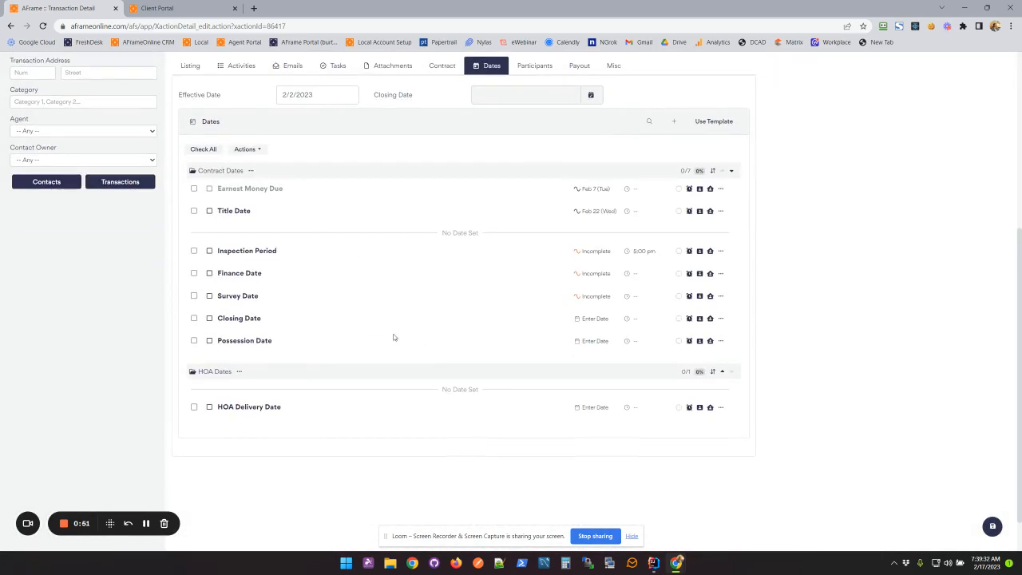
scroll(372, 285, up, 2)
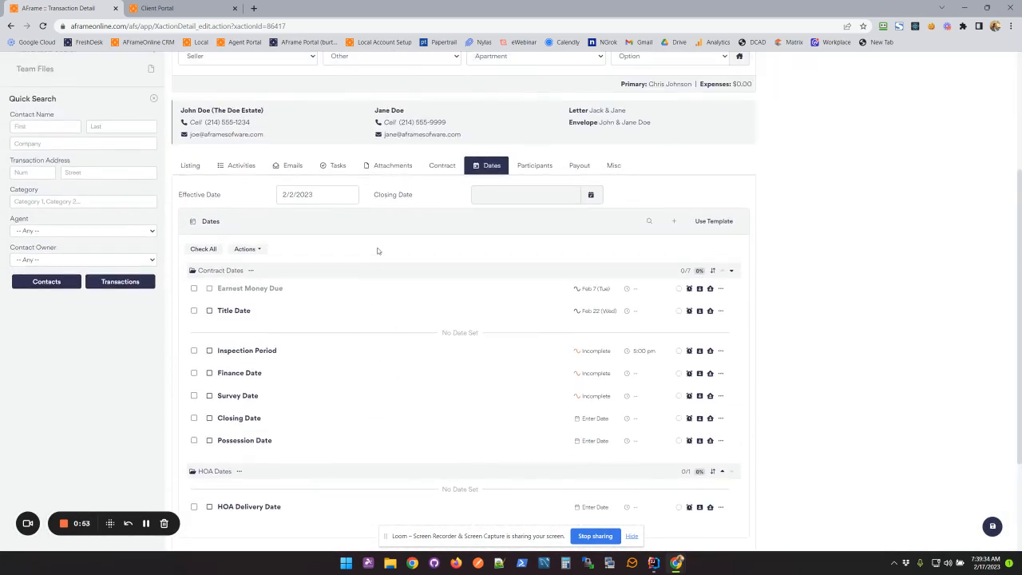
click(262, 289)
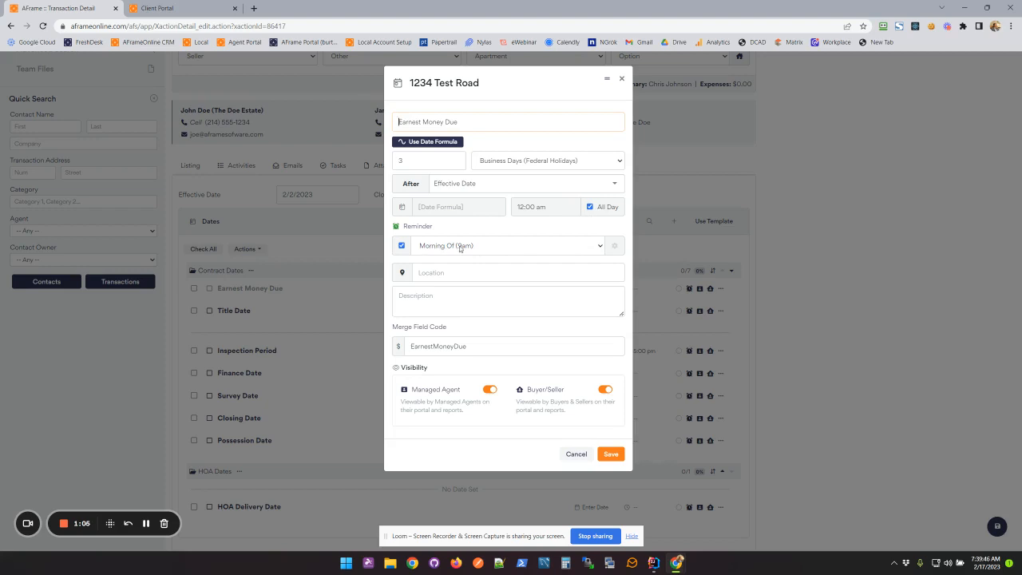
click(511, 246)
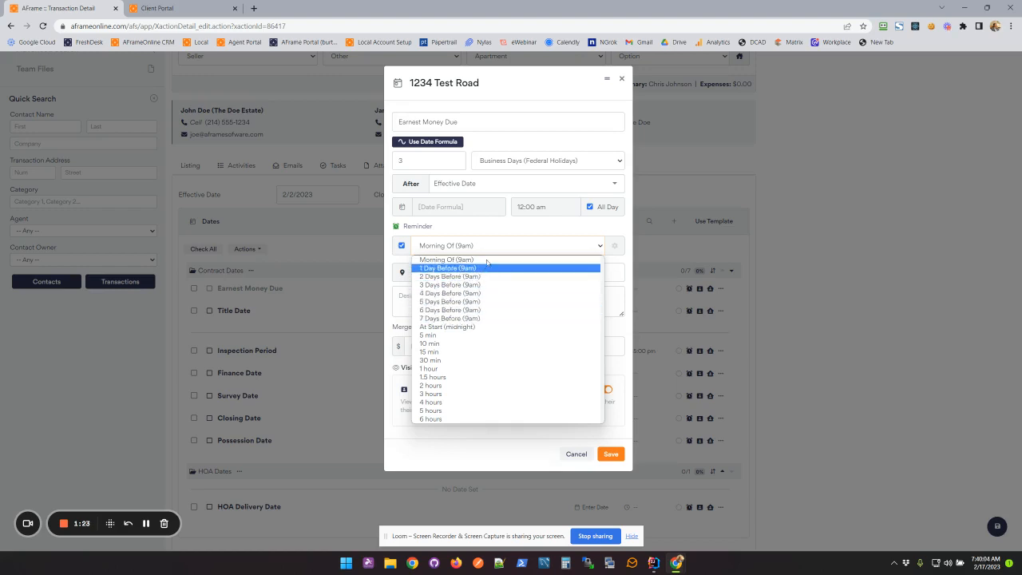
click(495, 227)
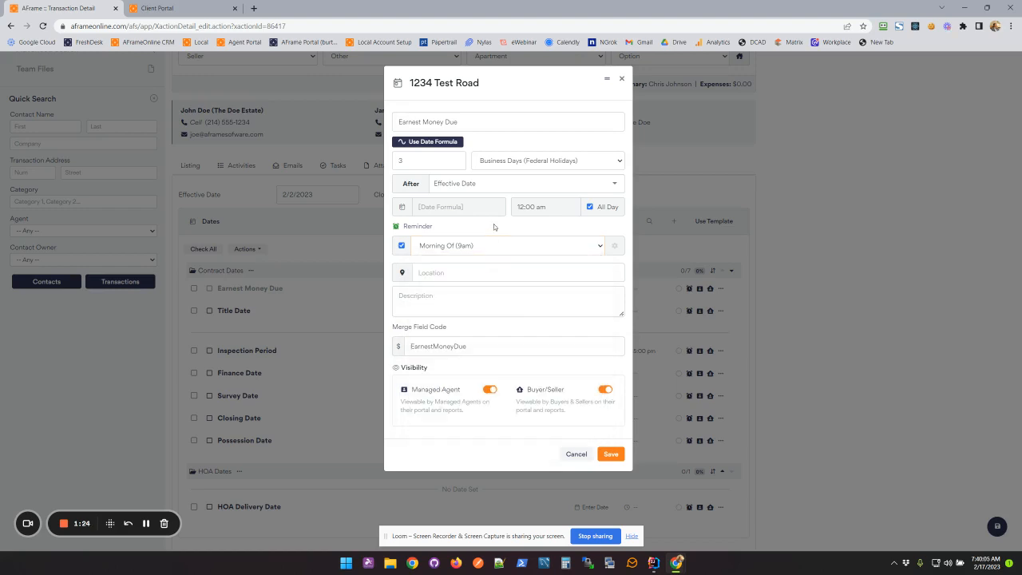
click(590, 207)
click(534, 272)
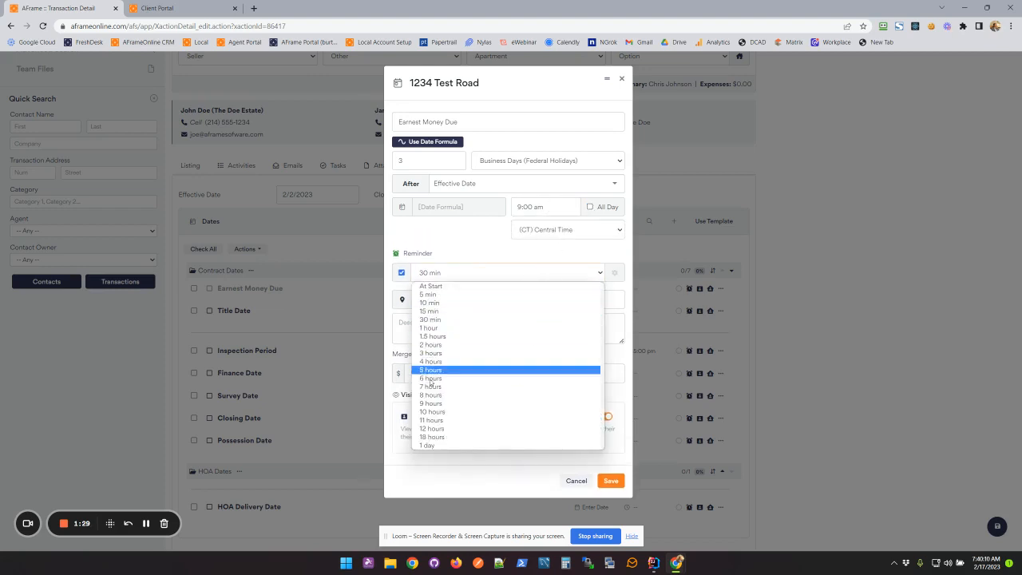
click(546, 212)
click(546, 208)
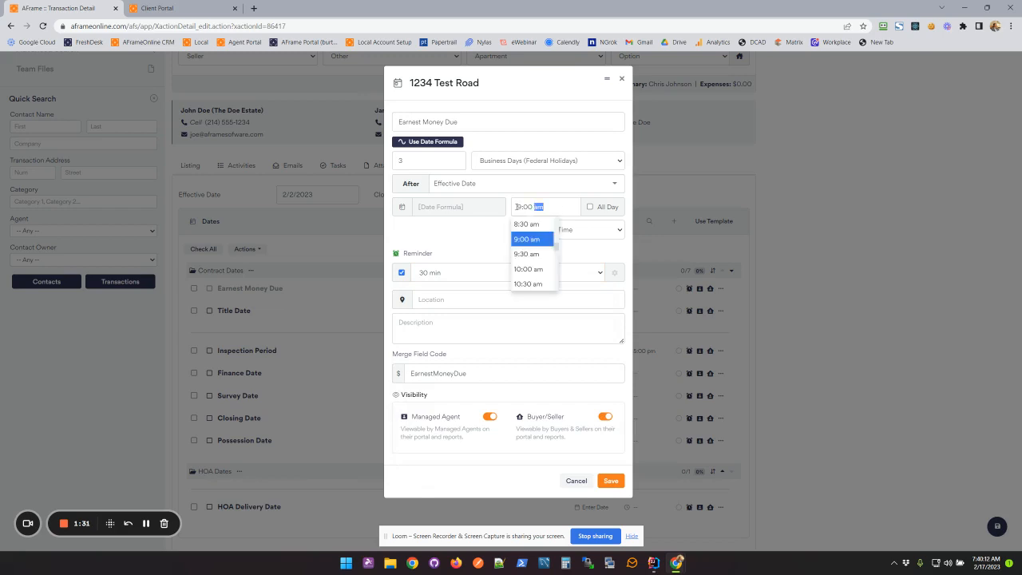
click(483, 237)
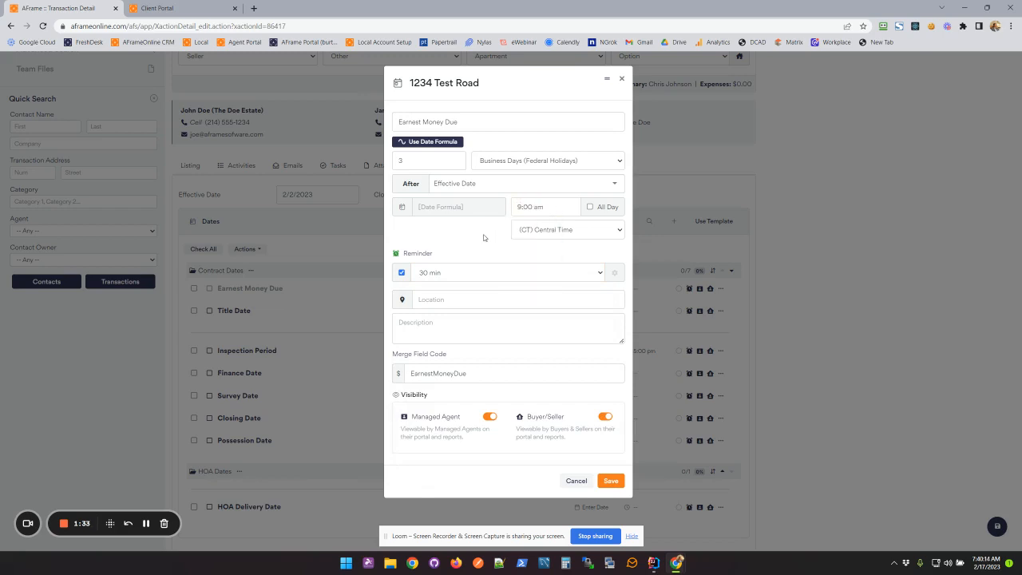
click(575, 482)
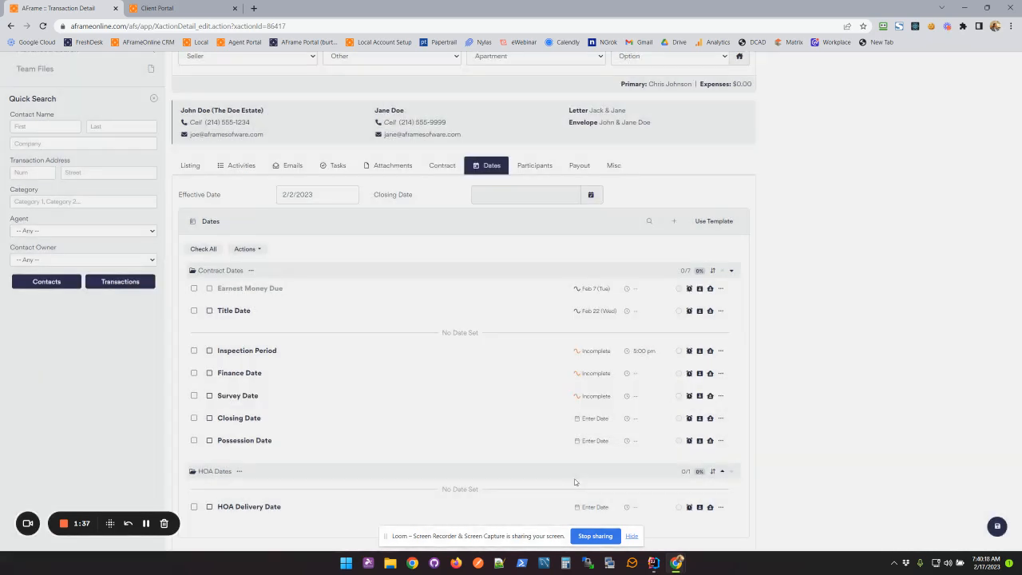
Start a new email from the transaction and clear the signature from its body.
scroll(573, 388, up, 3)
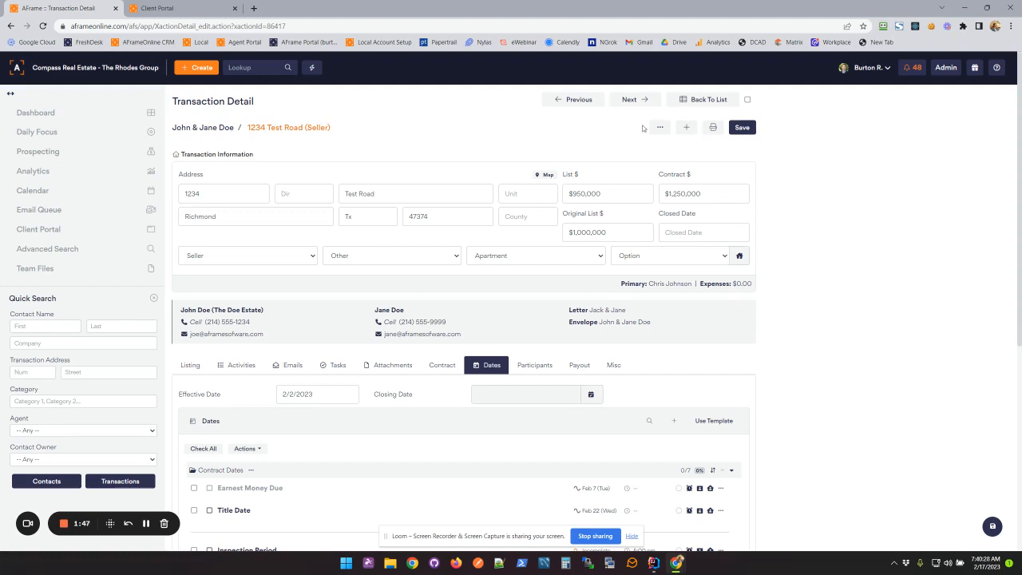
click(686, 128)
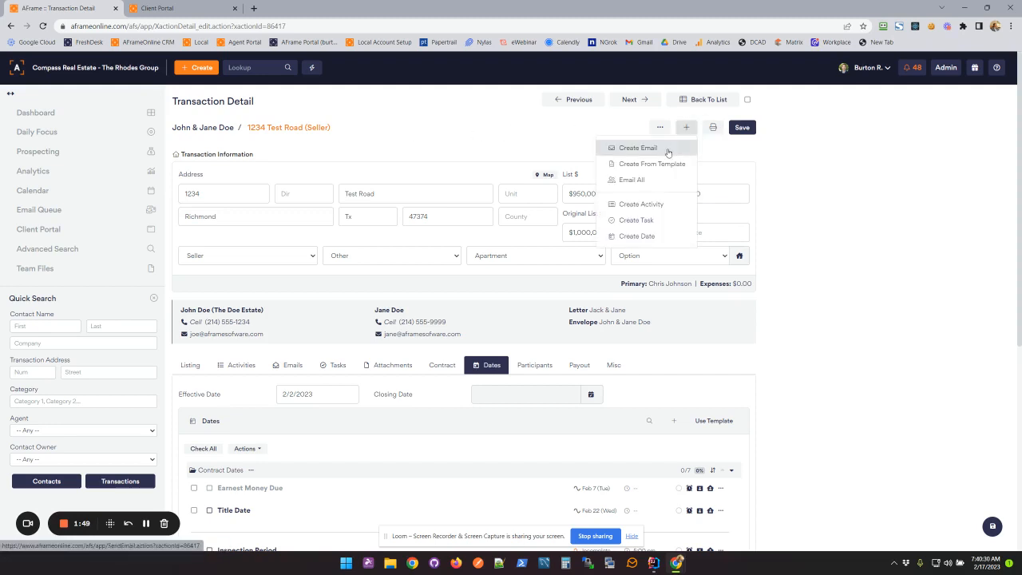
click(669, 153)
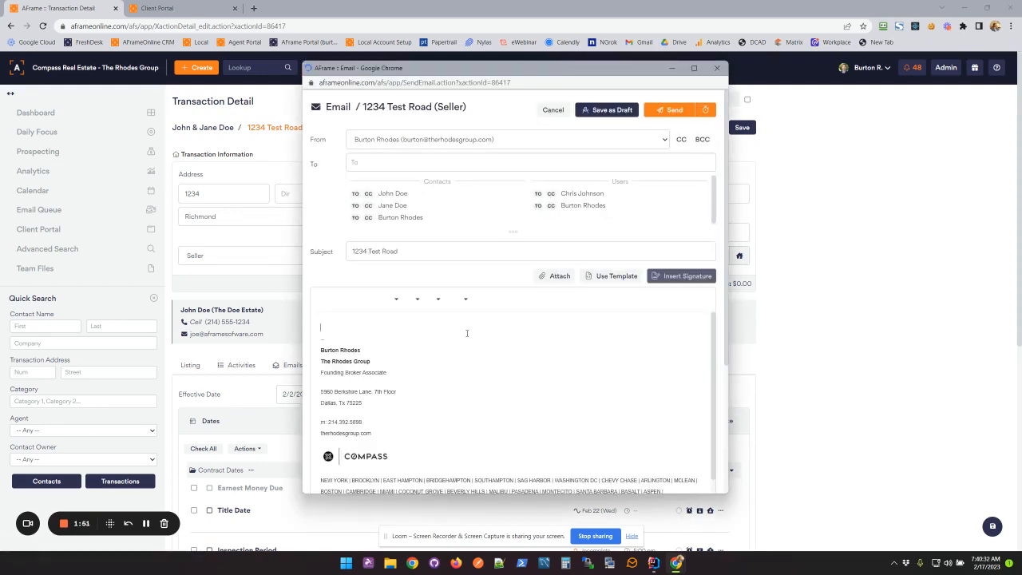
key(ctrl+a)
key(BackSpace)
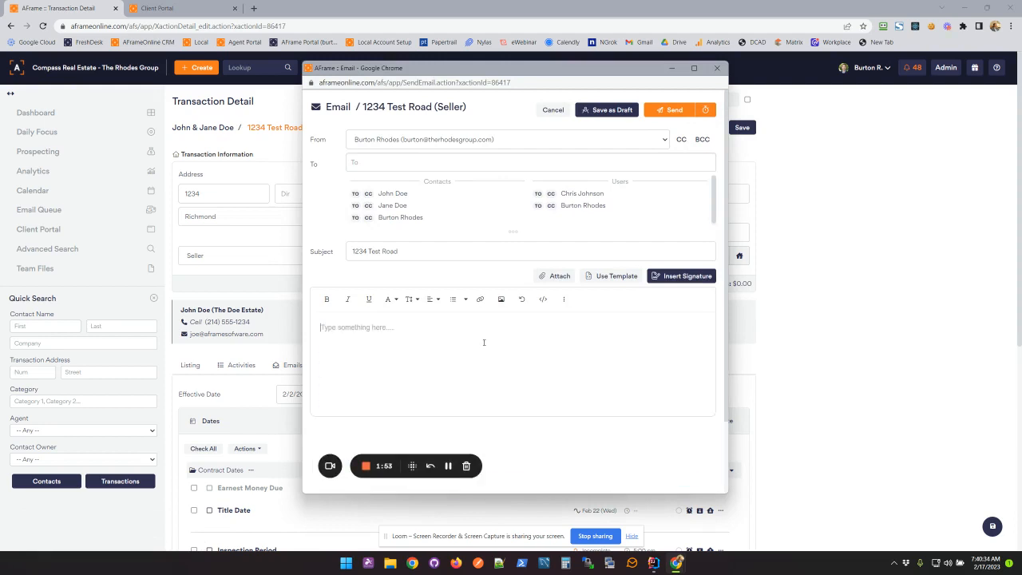
Insert the Seller-FirstNames merge field into the email body and discard the email.
text($)
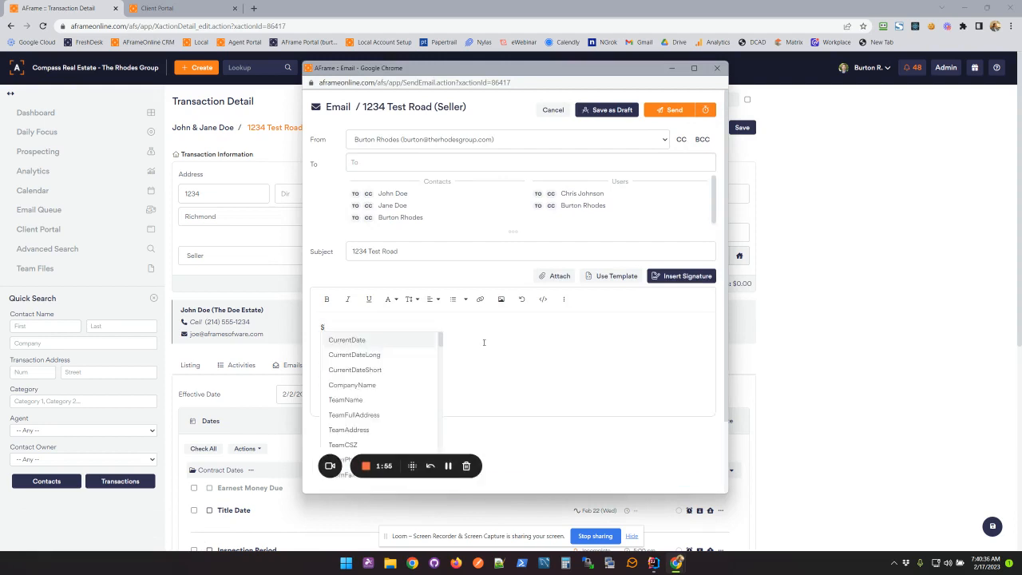
text(Seller-)
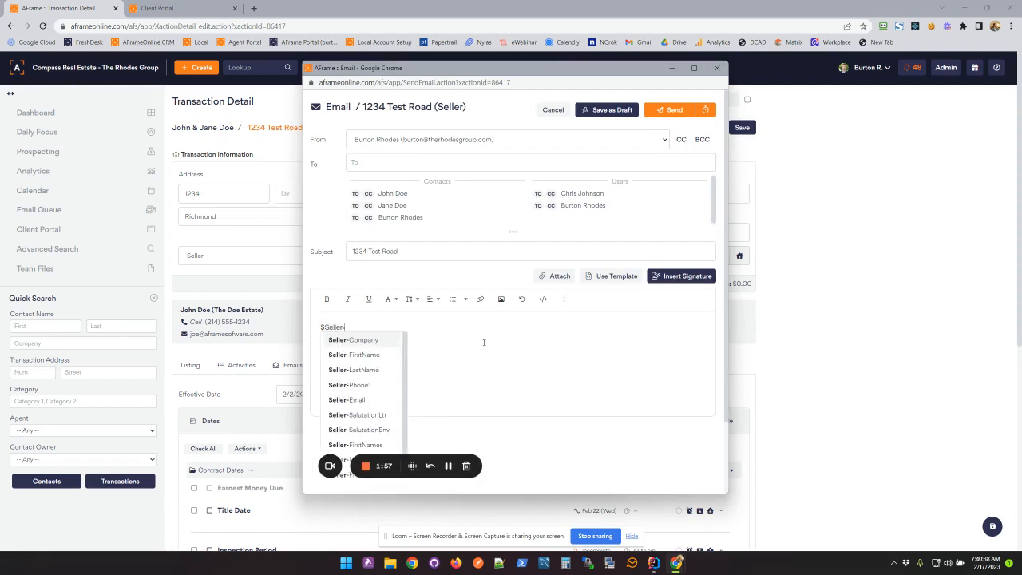
text(First)
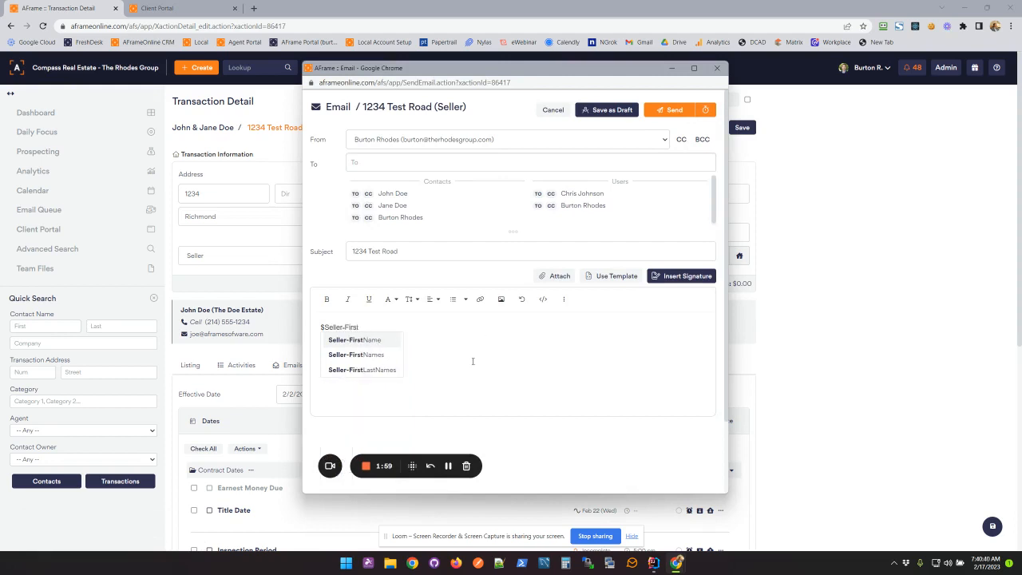
click(351, 355)
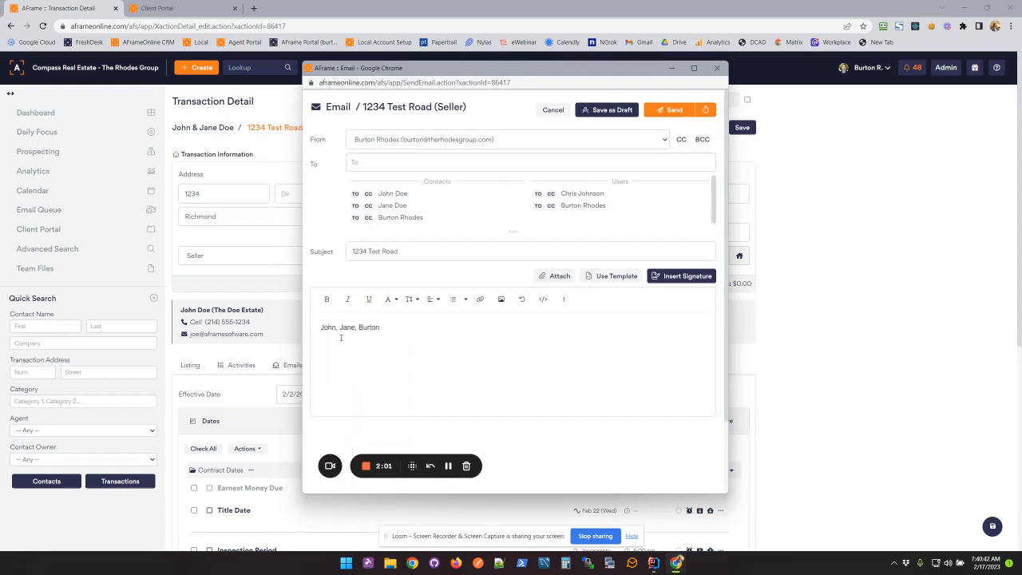
drag(318, 326, 410, 325)
click(412, 324)
click(553, 110)
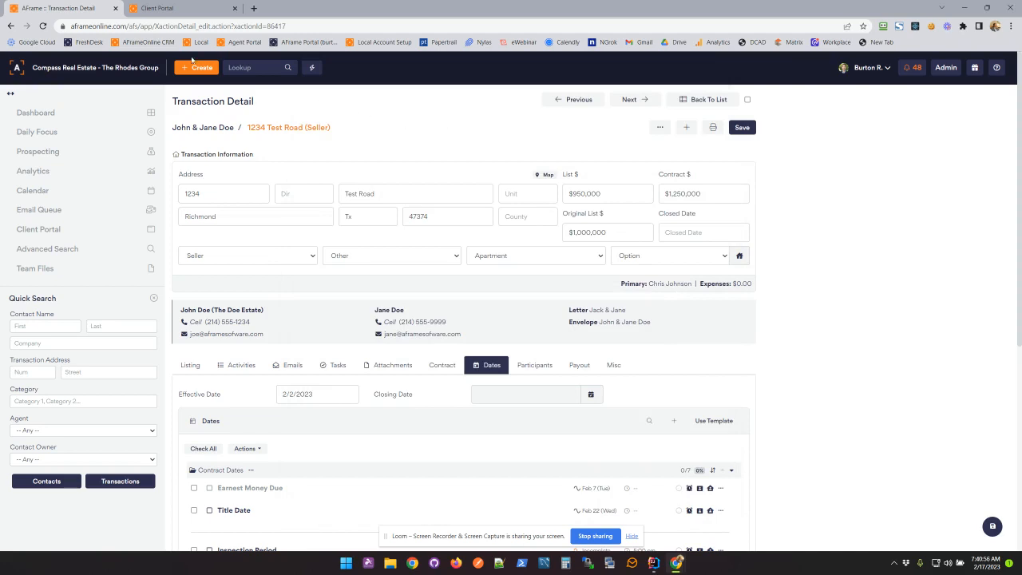
Switch to the client portal and view the seller transaction's details with its dates and participants.
click(186, 8)
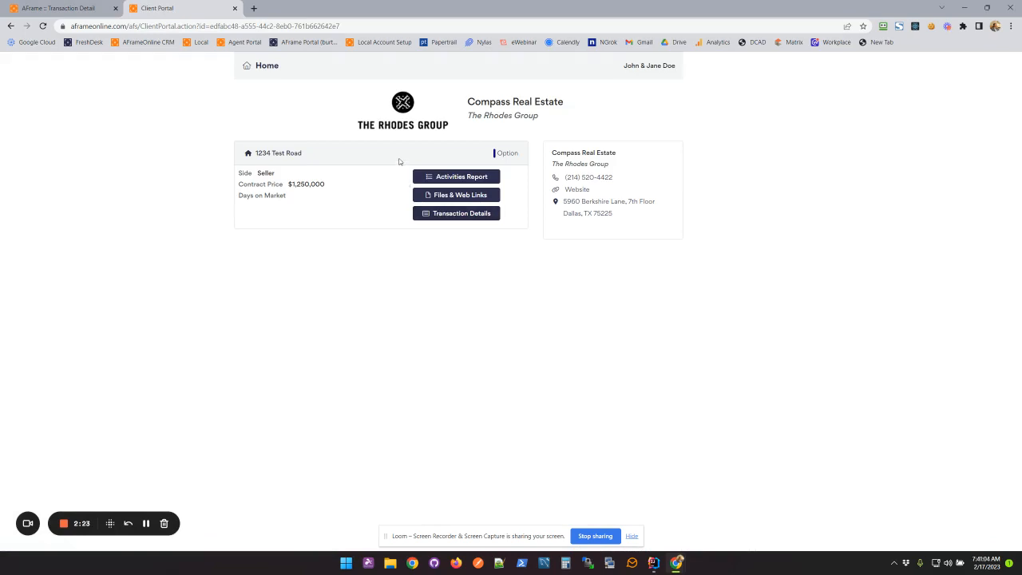
click(462, 214)
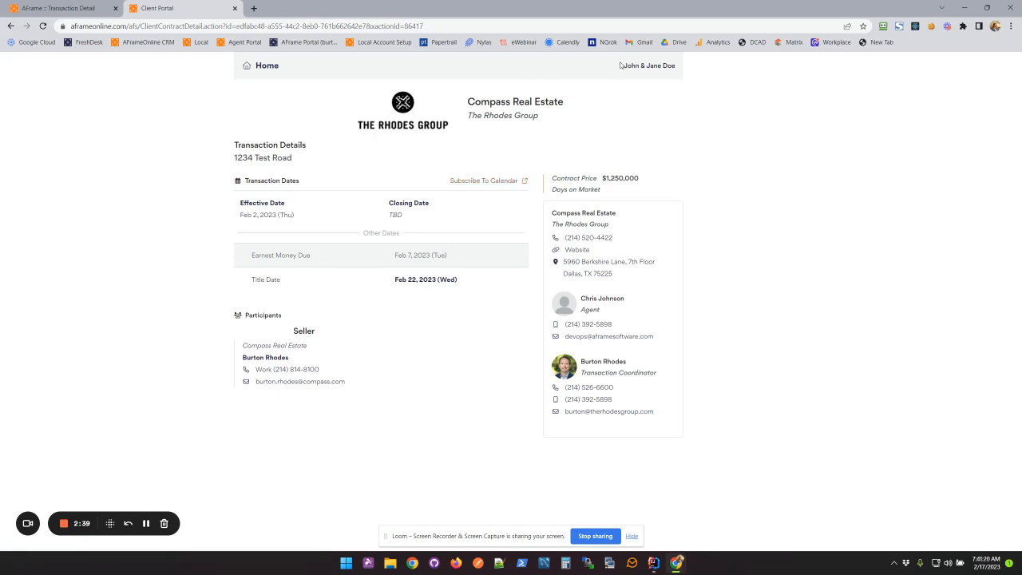
drag(622, 65, 680, 69)
click(579, 133)
View the calendar providers offered for the portal's calendar subscription, close that page and return to the transaction detail.
click(488, 182)
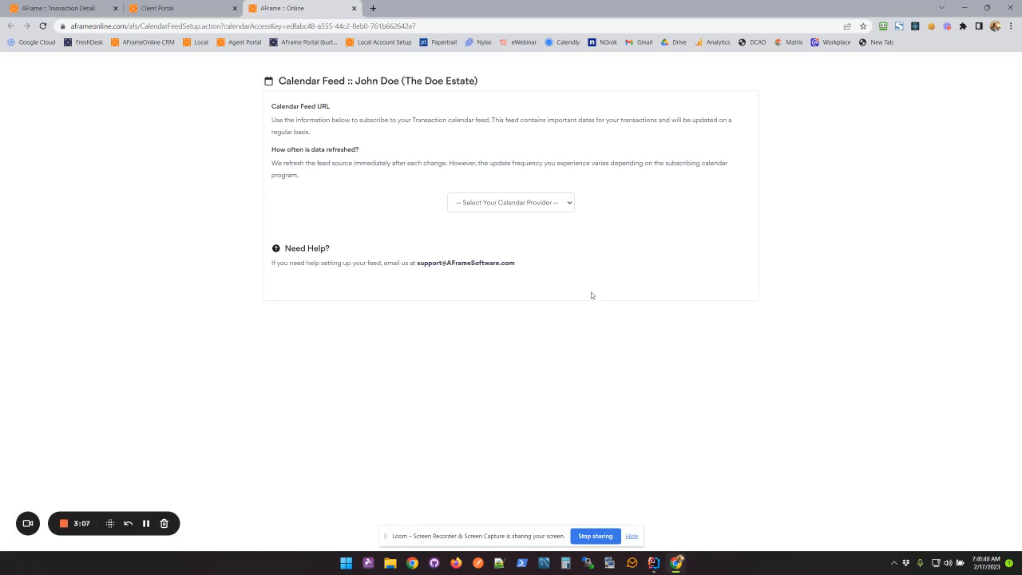
click(568, 204)
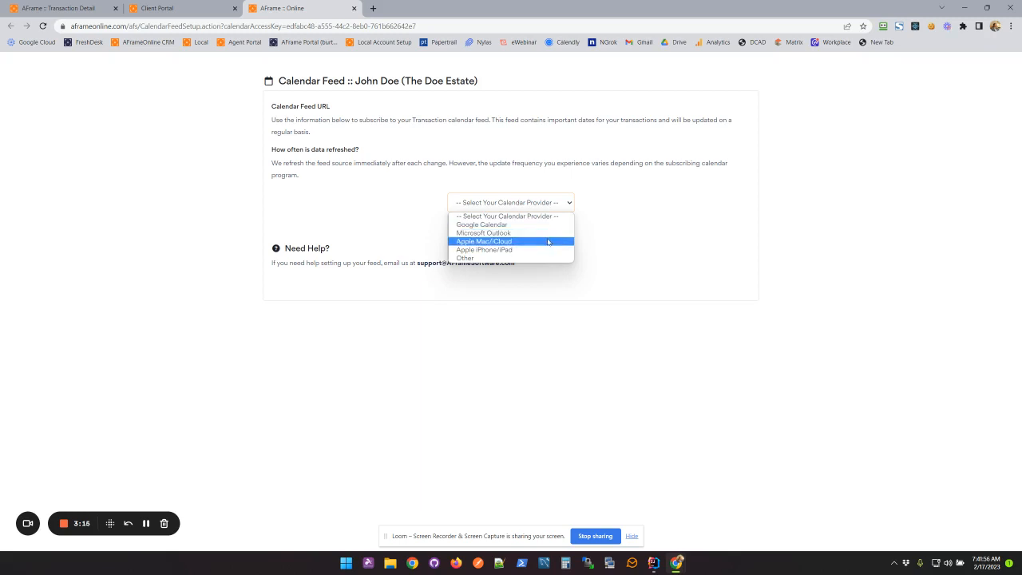
click(415, 211)
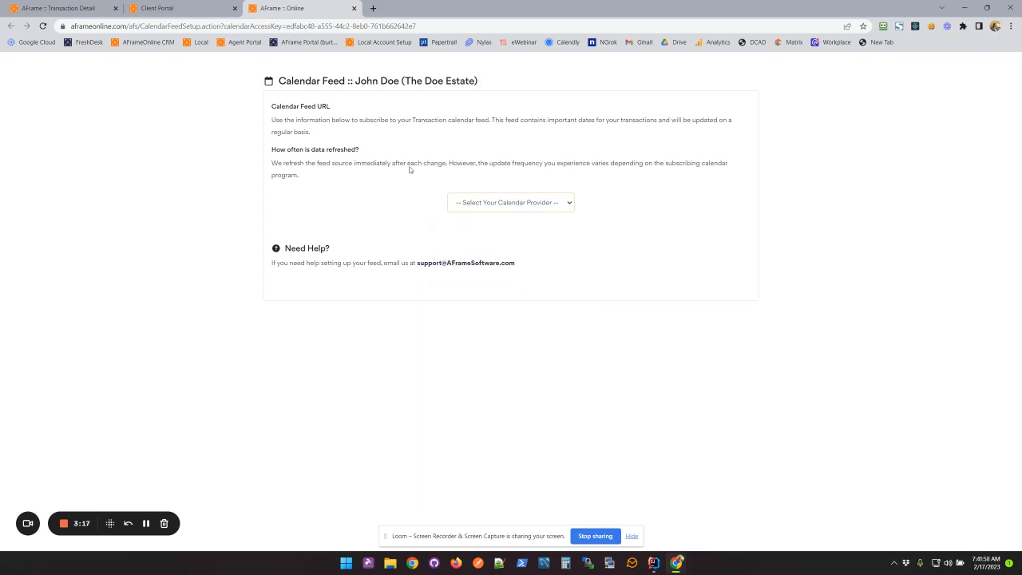
click(354, 10)
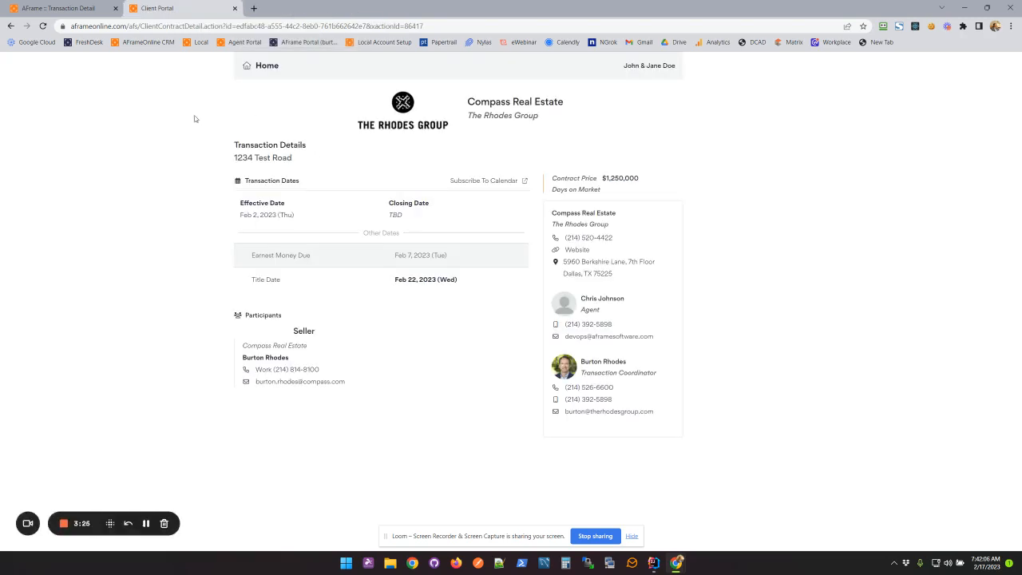
click(94, 10)
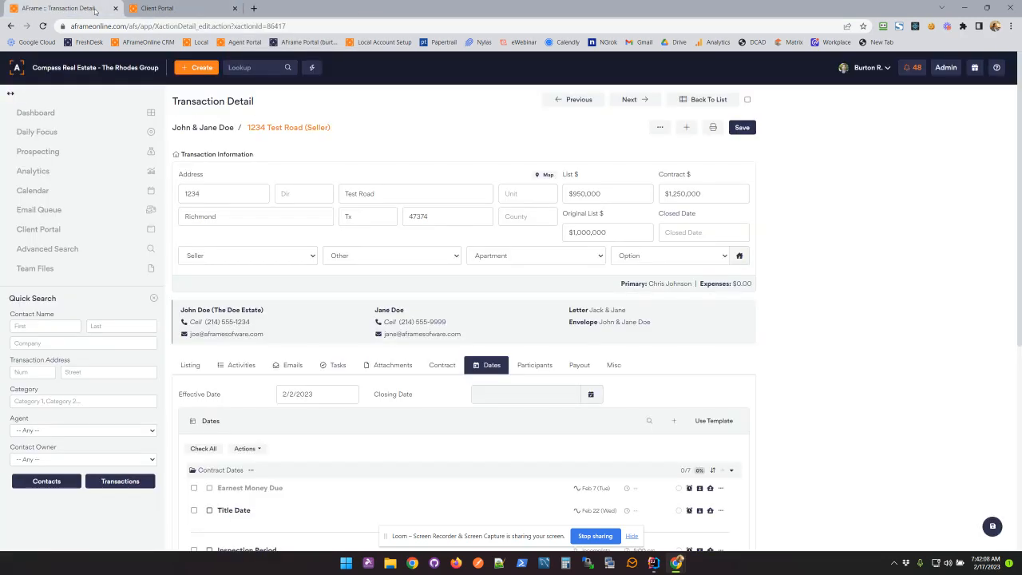